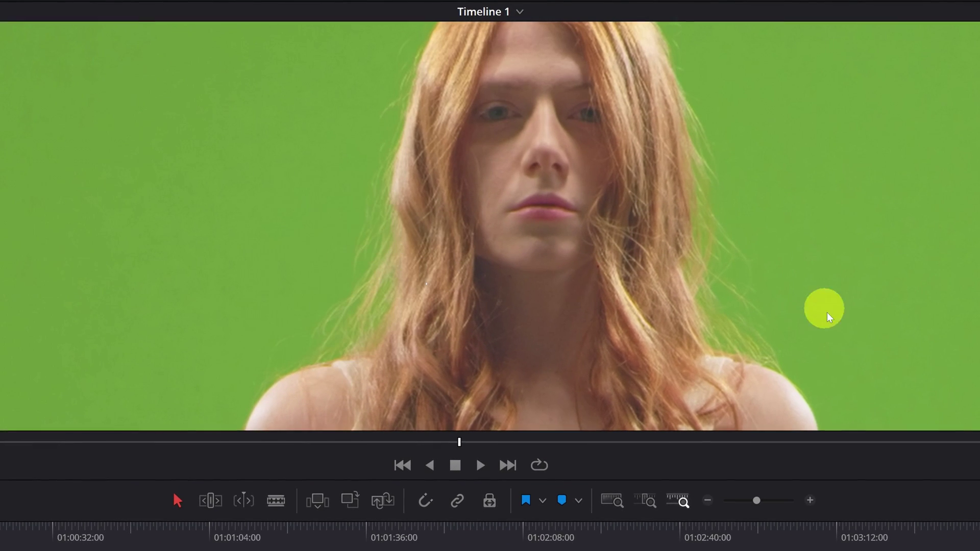
# Step: Search the Effects library for '3D Keyer', drop it on the green-screen clip, and show its Inspector settings
pyautogui.click(730, 280)
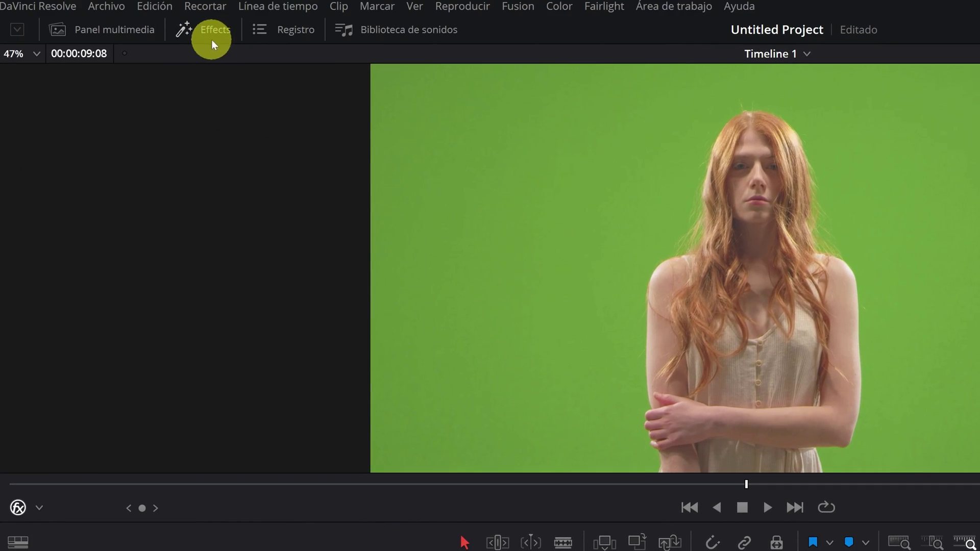
pyautogui.click(218, 33)
pyautogui.click(156, 81)
pyautogui.write('3d keyer')
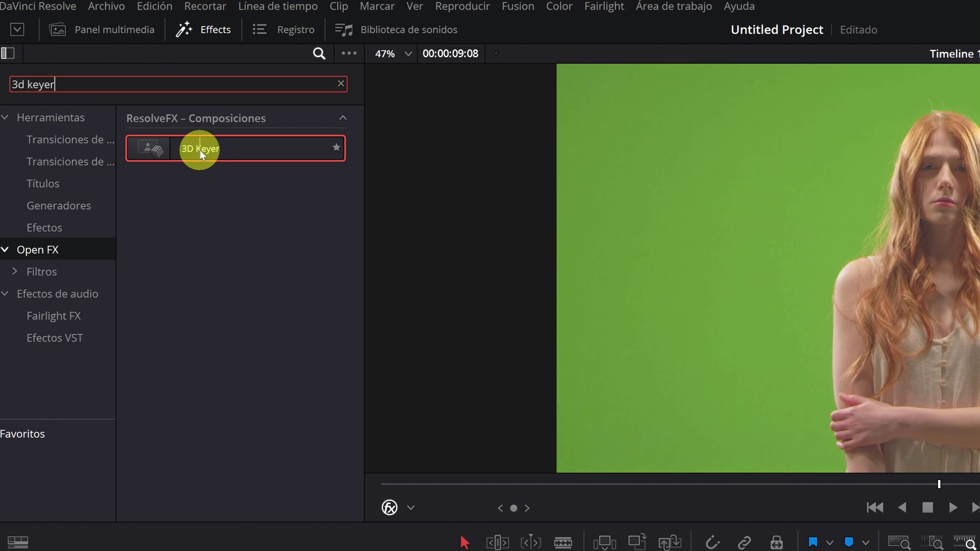
pyautogui.moveTo(205, 151)
pyautogui.mouseDown()
pyautogui.moveTo(221, 347)
pyautogui.moveTo(208, 381)
pyautogui.mouseUp()
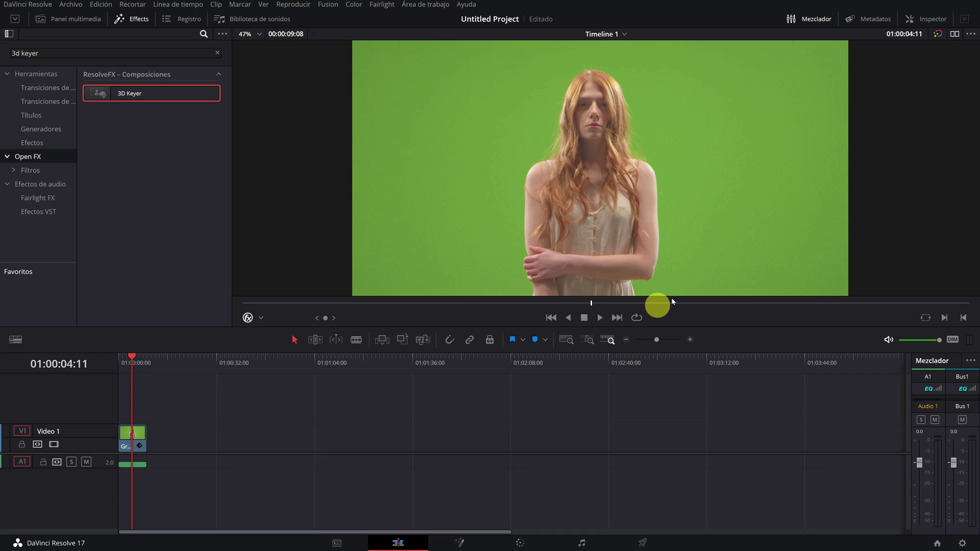
pyautogui.click(928, 19)
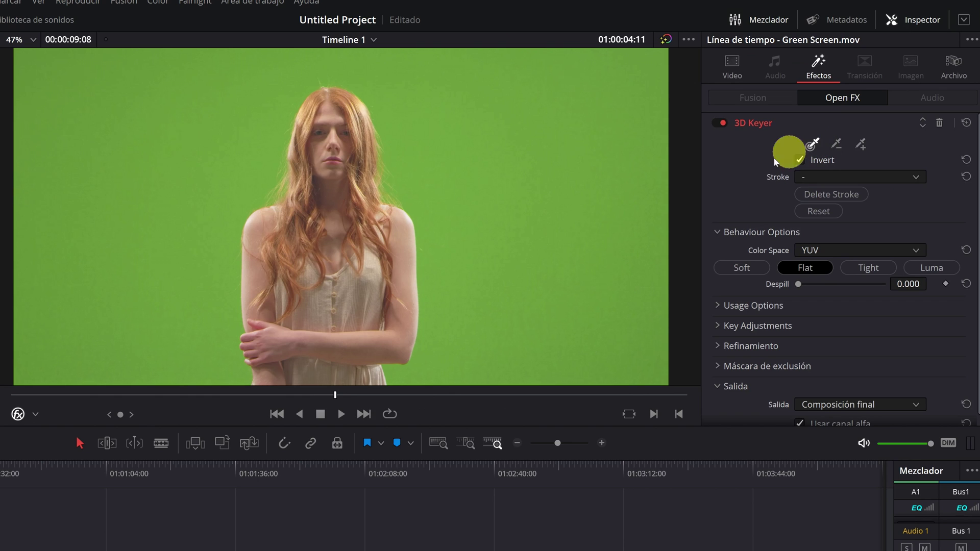
# Step: Turn on the Open FX overlay and sample the green background with 3D Keyer strokes
pyautogui.click(36, 415)
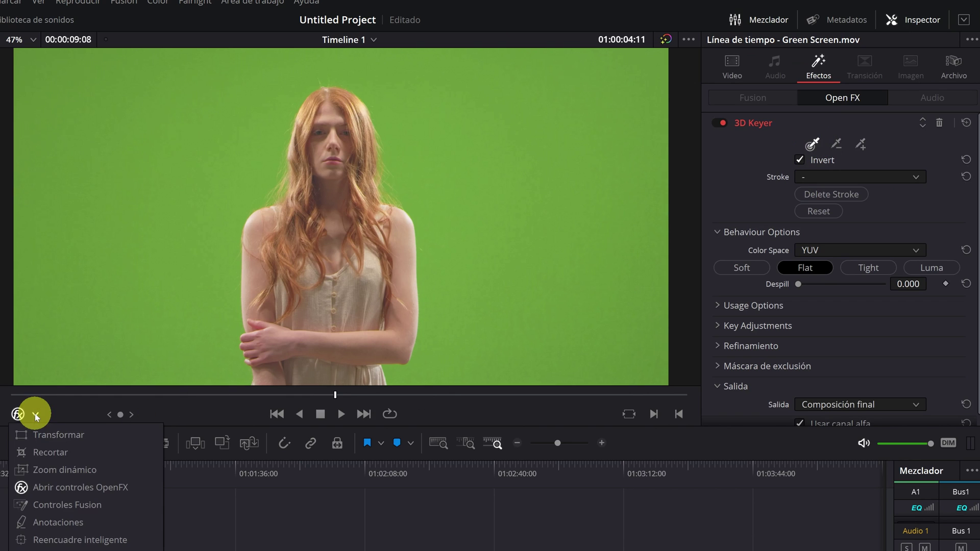
pyautogui.click(82, 487)
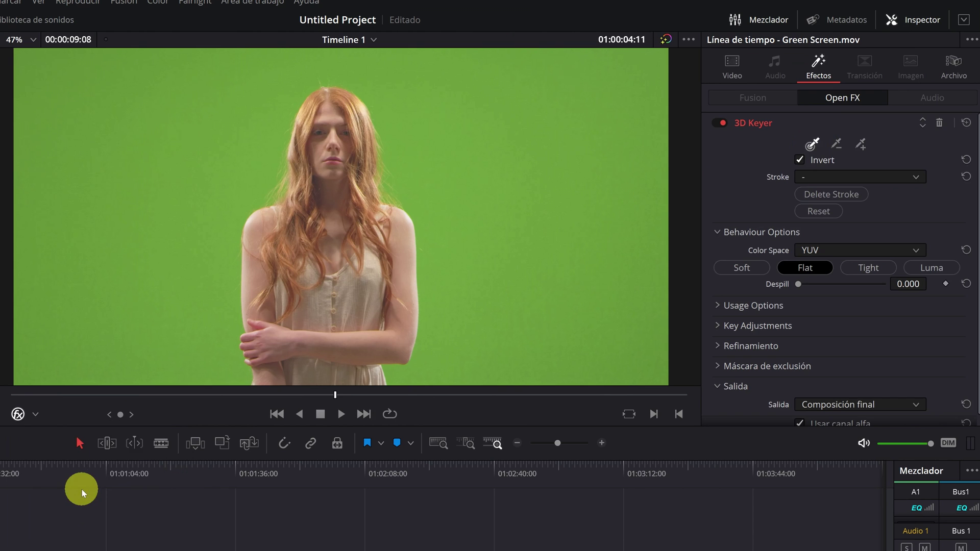
pyautogui.moveTo(32, 62); pyautogui.dragTo(92, 185)
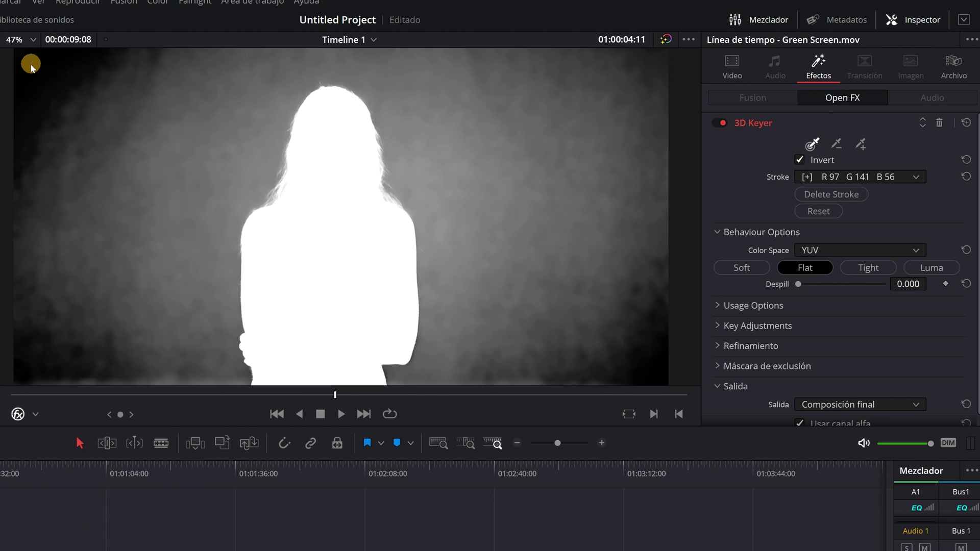
pyautogui.moveTo(127, 158); pyautogui.dragTo(235, 190)
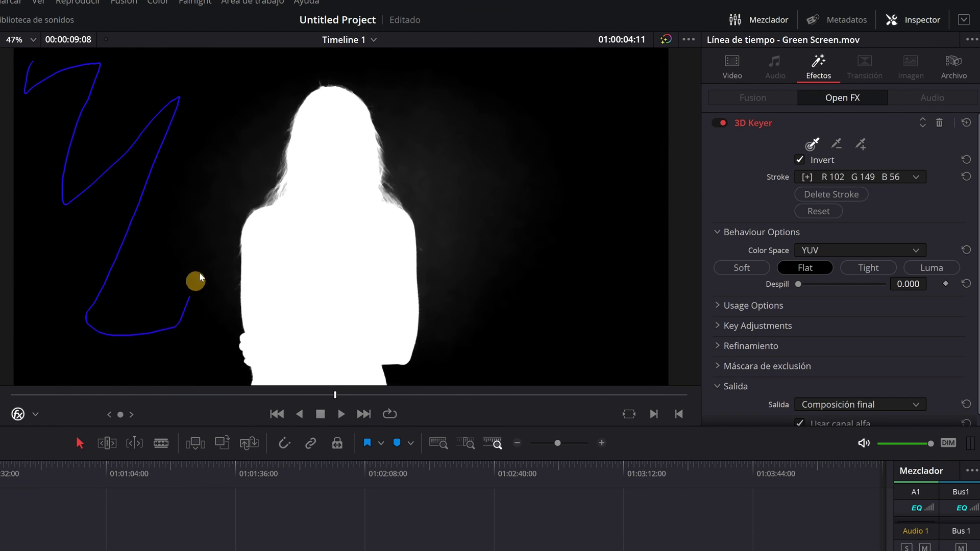
pyautogui.moveTo(413, 123); pyautogui.dragTo(476, 326)
pyautogui.moveTo(494, 376); pyautogui.dragTo(518, 136)
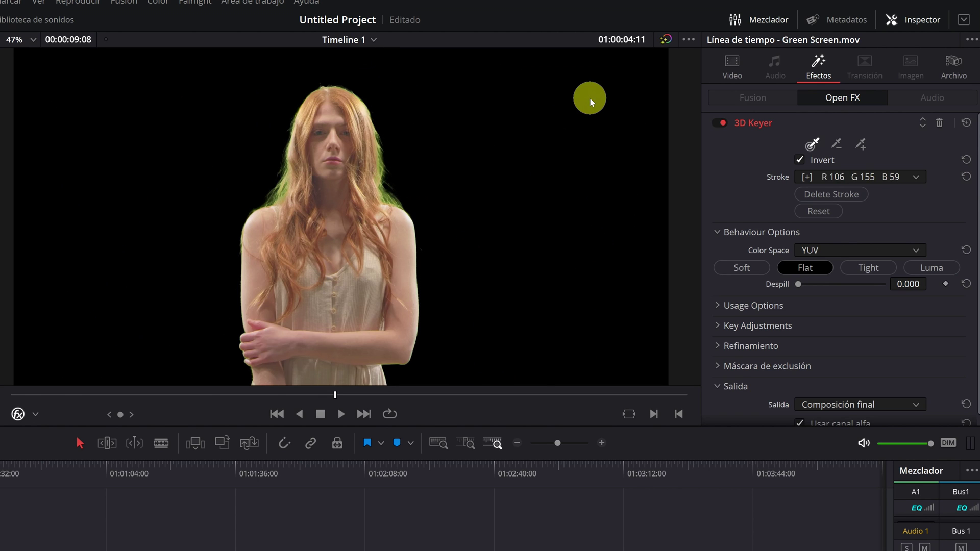
# Step: Add a stroke over the leftover green around the right side of the hair
pyautogui.scroll(1, 310, 179)
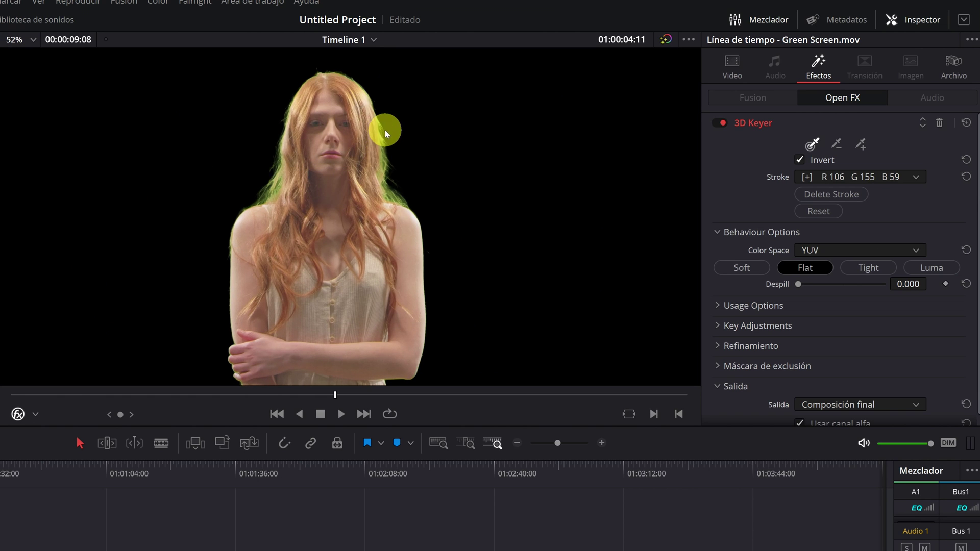
pyautogui.moveTo(383, 146); pyautogui.dragTo(400, 202)
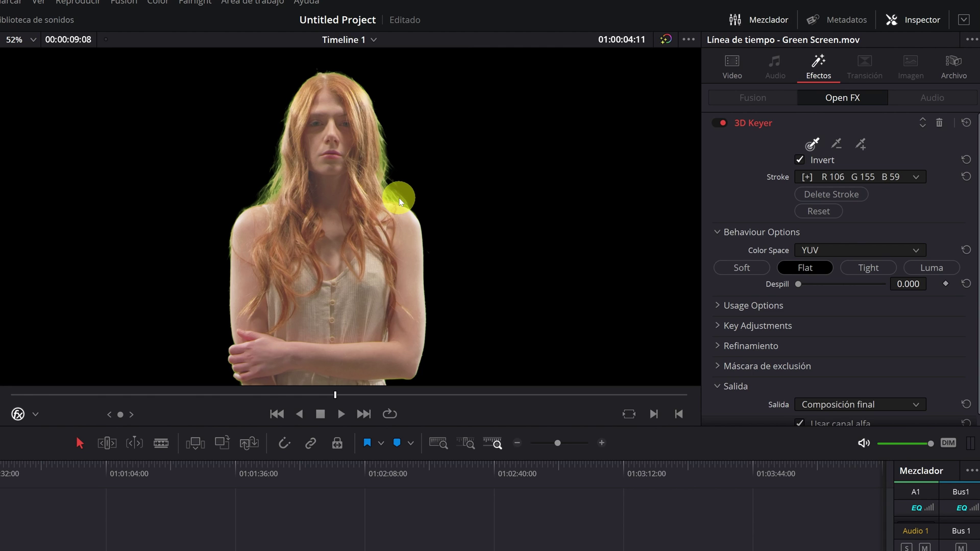
pyautogui.scroll(-1, 788, 316)
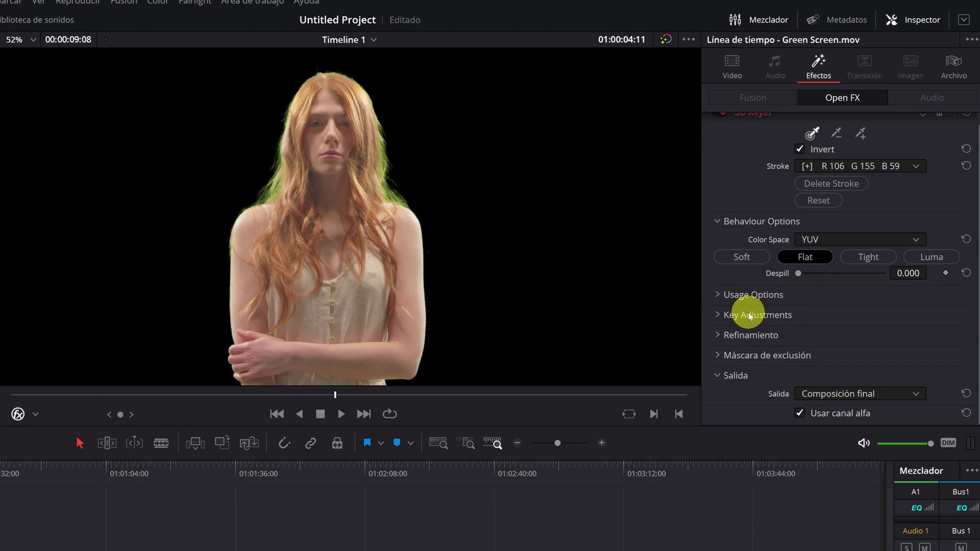
# Step: Turn off Adaptive Chroma Softness under Key Adjustments
pyautogui.click(718, 315)
pyautogui.scroll(-3, 740, 317)
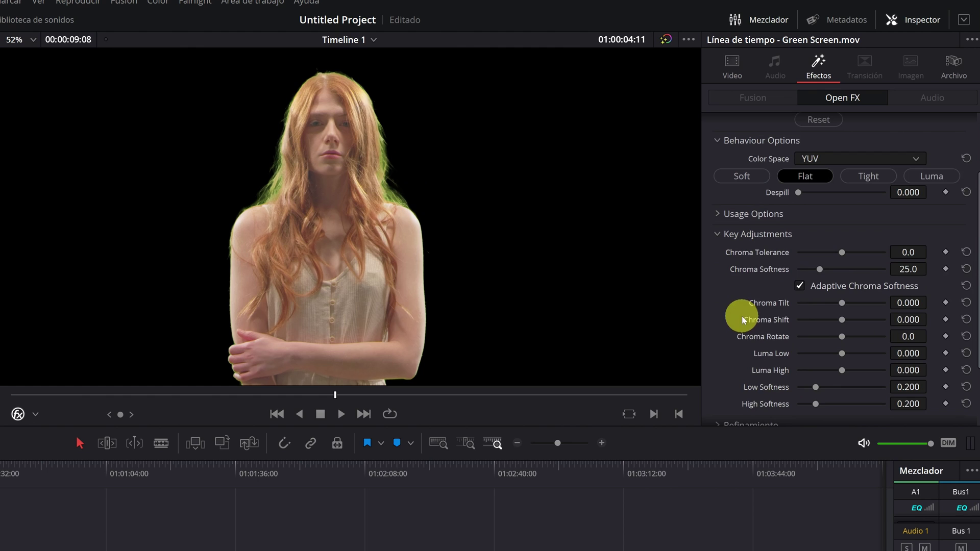
pyautogui.click(799, 287)
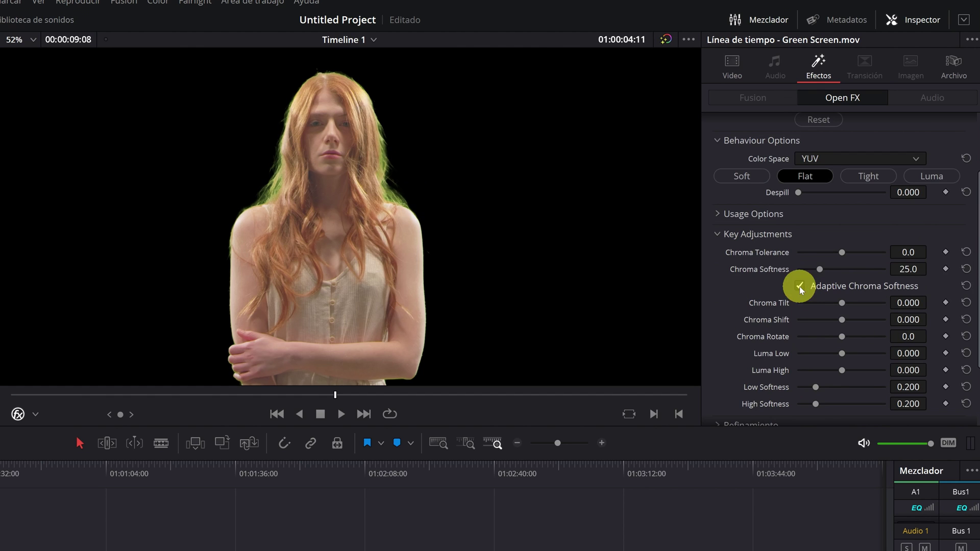
pyautogui.scroll(2, 370, 153)
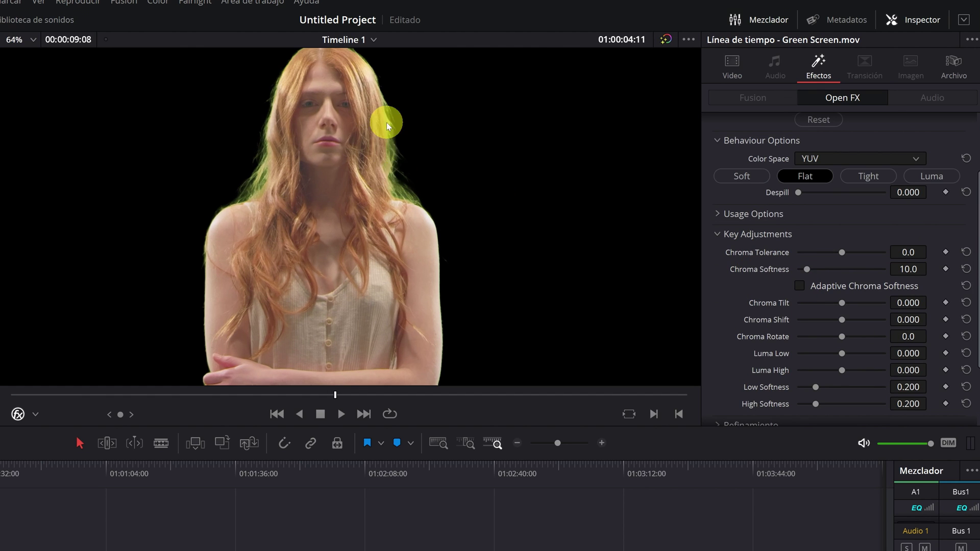
pyautogui.click(719, 235)
# Step: Raise the Refinamiento Negro (black) level to 41.9
pyautogui.click(720, 339)
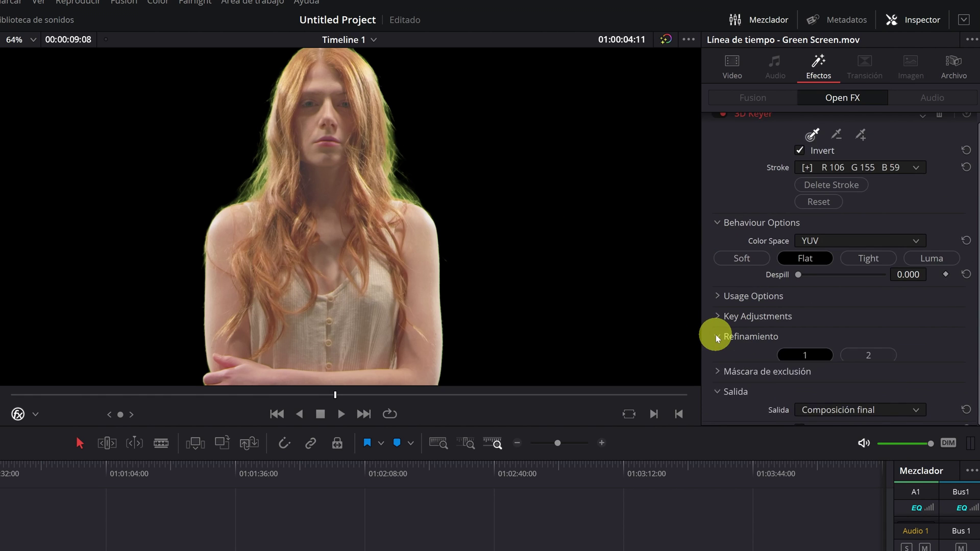
pyautogui.scroll(-3, 744, 323)
pyautogui.moveTo(906, 251)
pyautogui.mouseDown()
pyautogui.moveTo(921, 251)
pyautogui.moveTo(484, 357)
pyautogui.moveTo(549, 361)
pyautogui.mouseUp()
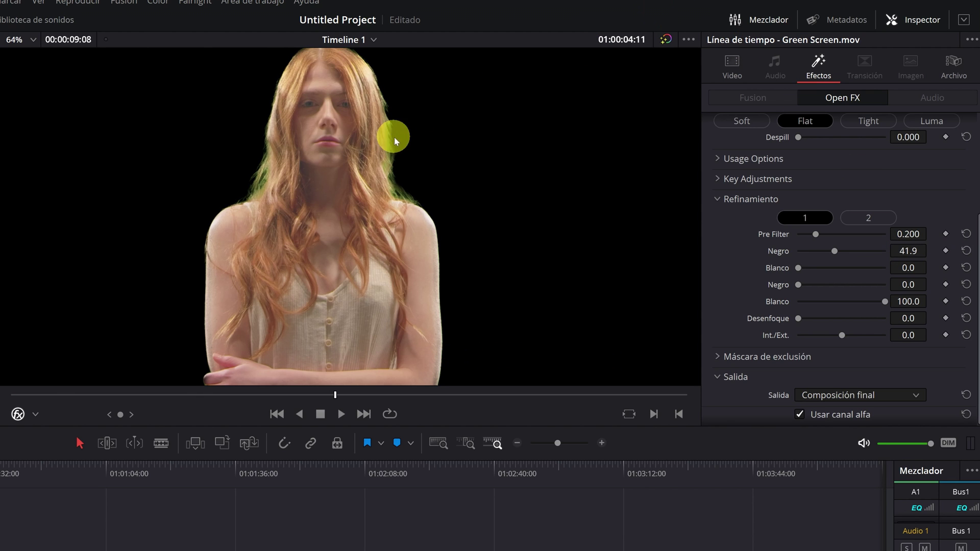
pyautogui.scroll(3, 317, 197)
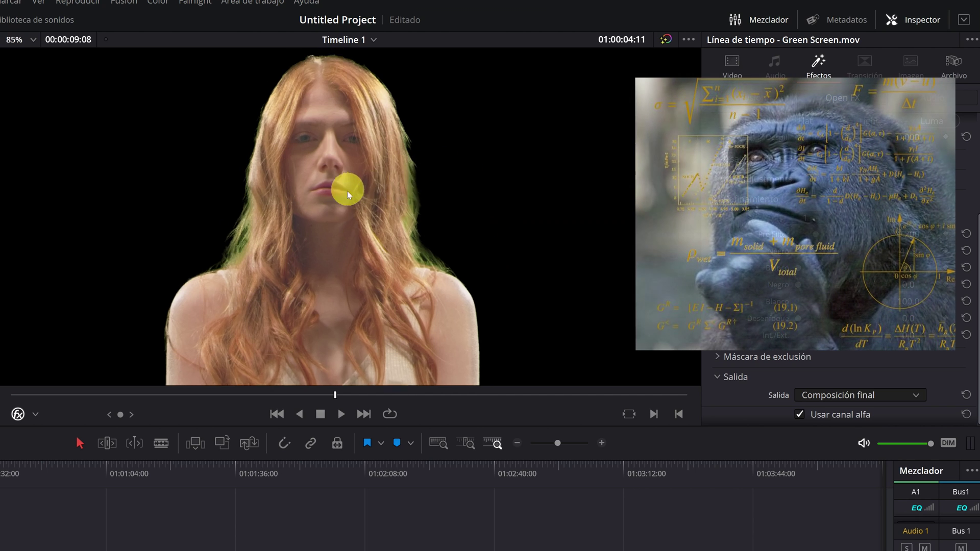
pyautogui.scroll(-3, 351, 271)
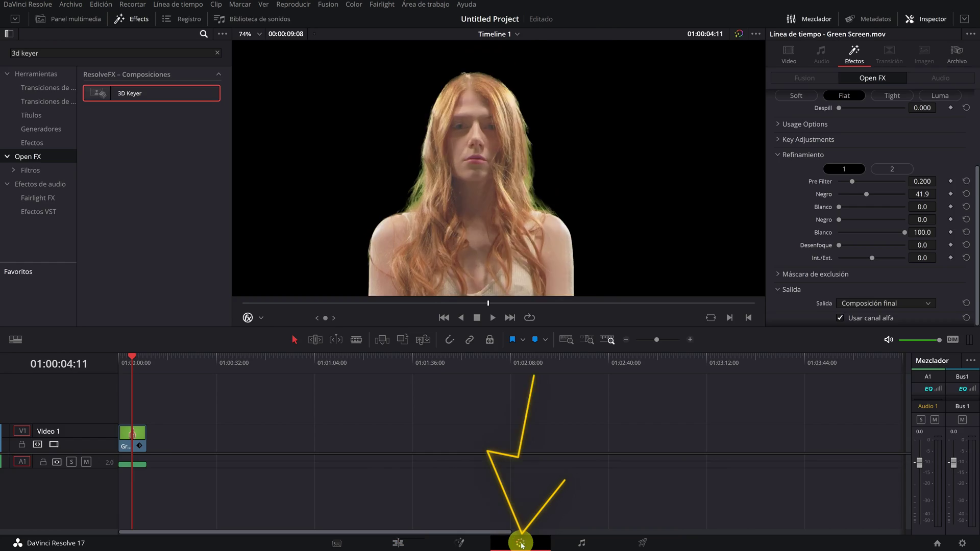
# Step: On the Color page, bring up the clip's Hue vs Hue curve in Curves
pyautogui.click(520, 545)
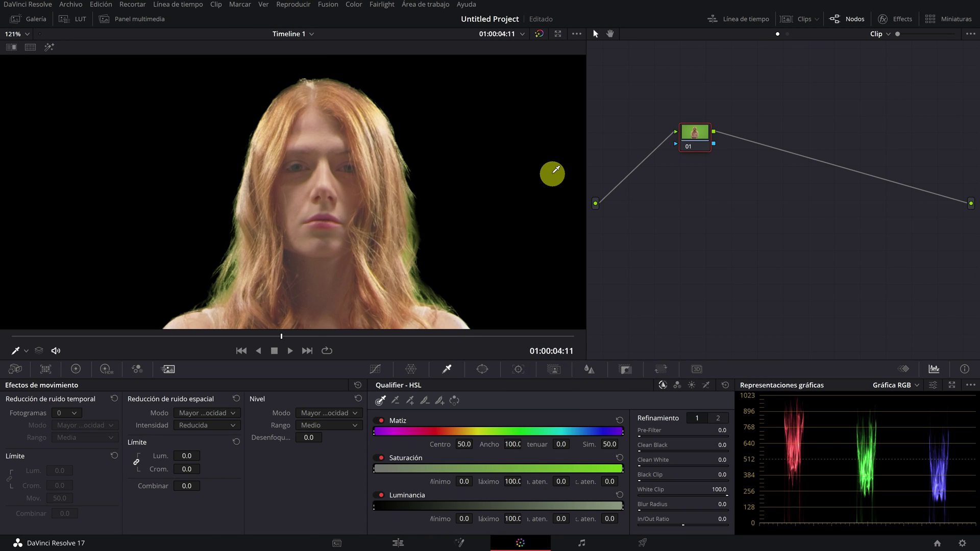
pyautogui.click(375, 370)
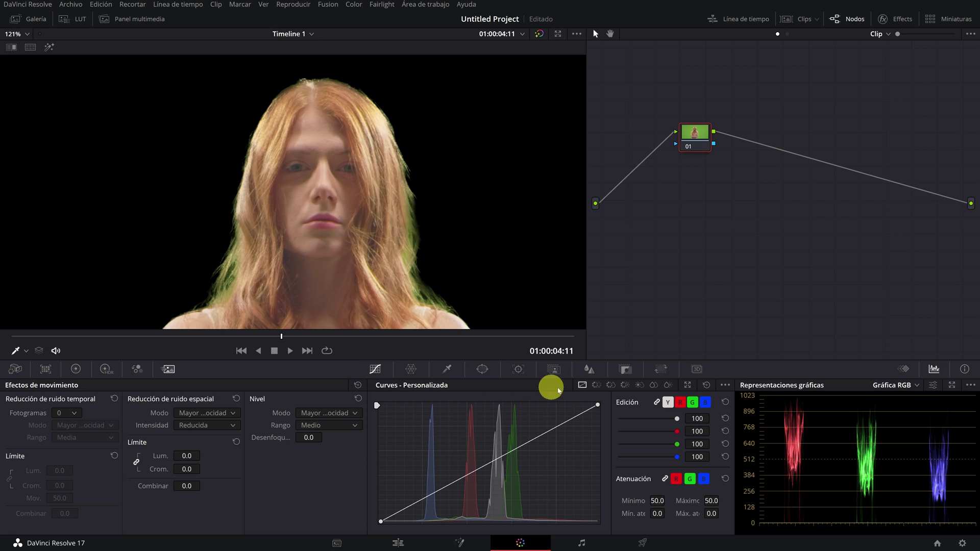
pyautogui.click(597, 386)
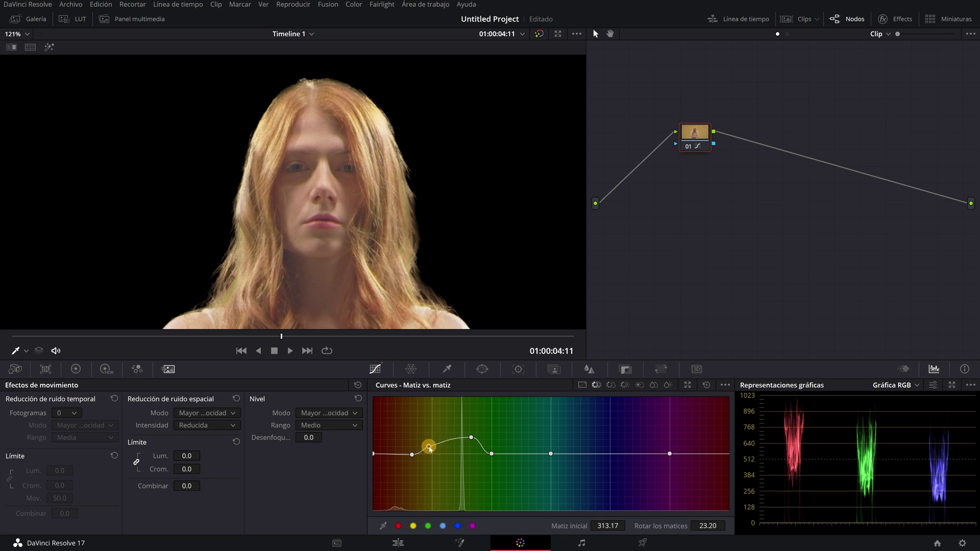
pyautogui.scroll(3, 363, 213)
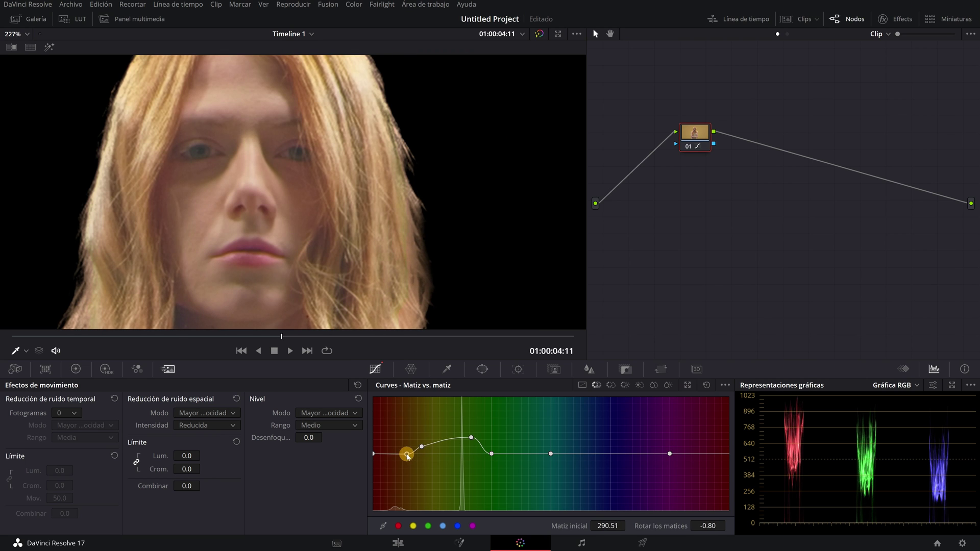
pyautogui.scroll(-4, 271, 210)
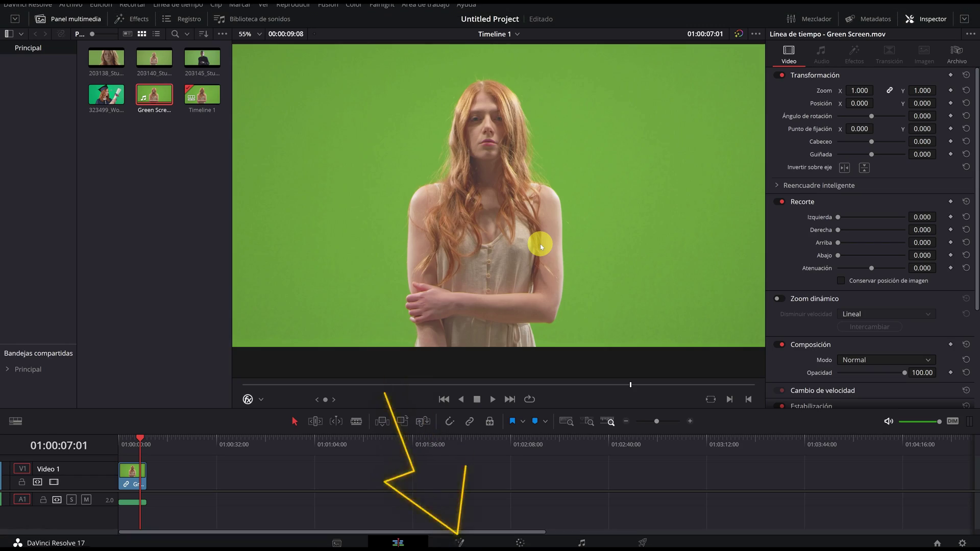
# Step: On the Fusion page, search Effects for 'delta key' and drag the Delta Keyer node into the composition
pyautogui.click(459, 543)
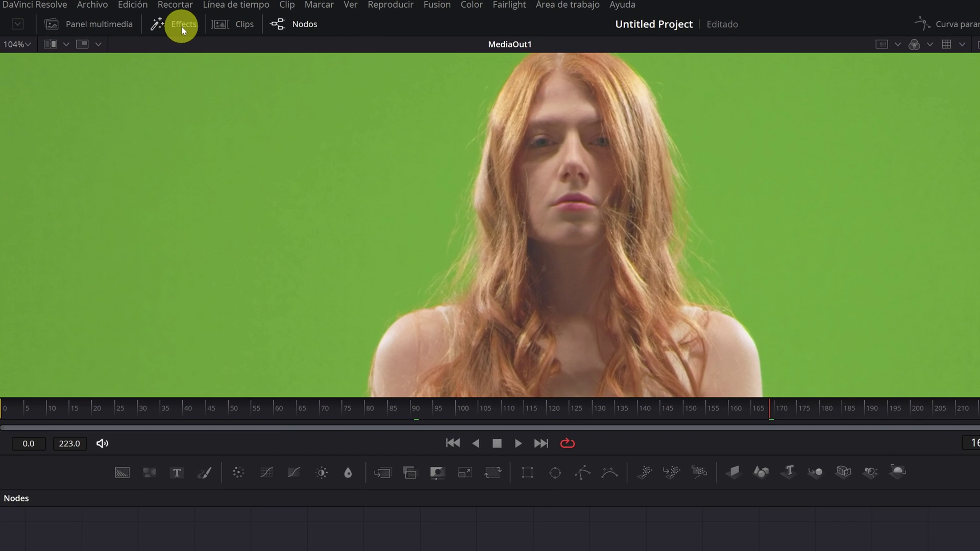
pyautogui.click(137, 20)
pyautogui.click(145, 62)
pyautogui.write('delta key')
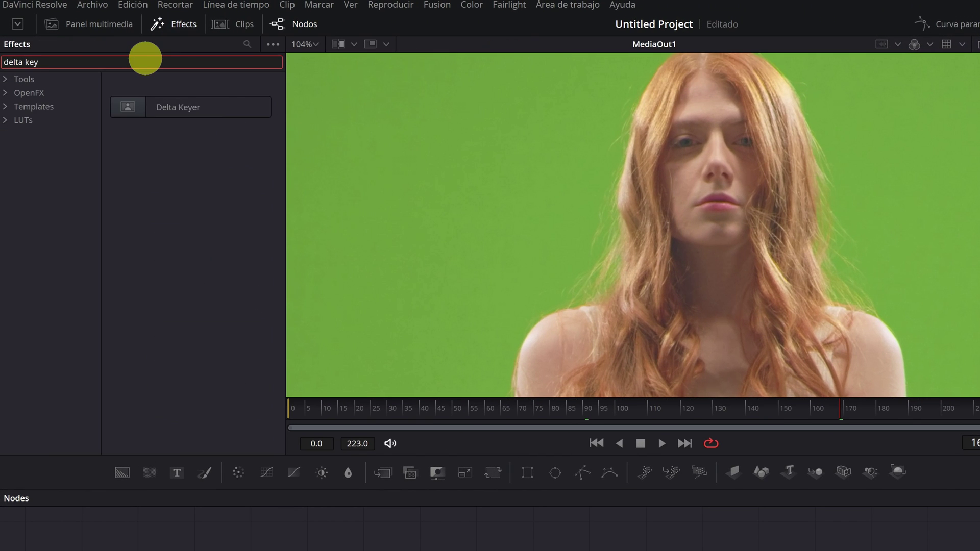
pyautogui.moveTo(171, 104)
pyautogui.mouseDown()
pyautogui.moveTo(310, 439)
pyautogui.moveTo(307, 429)
pyautogui.mouseUp()
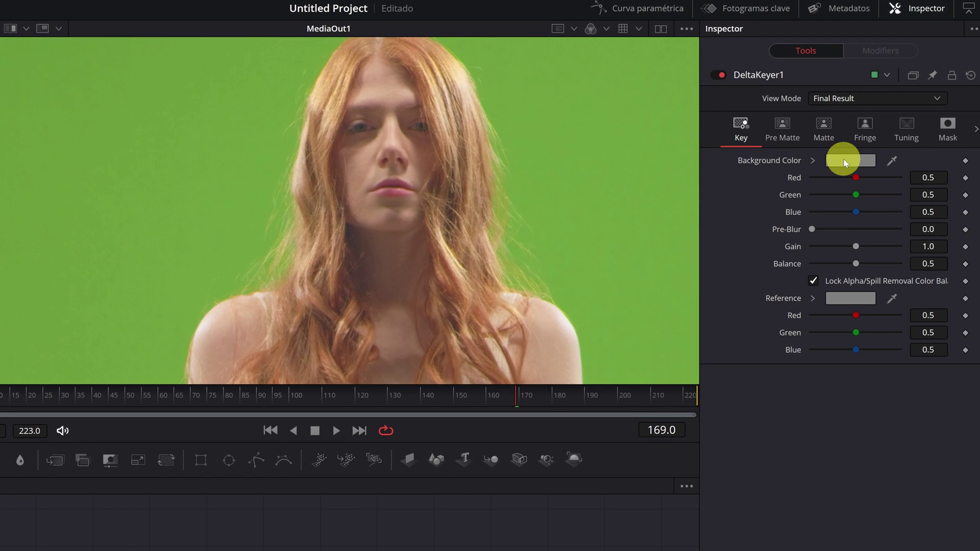
# Step: Set the Delta Keyer Background Color to the backdrop green (#6d9f3d) using Pick Screen Color
pyautogui.click(845, 163)
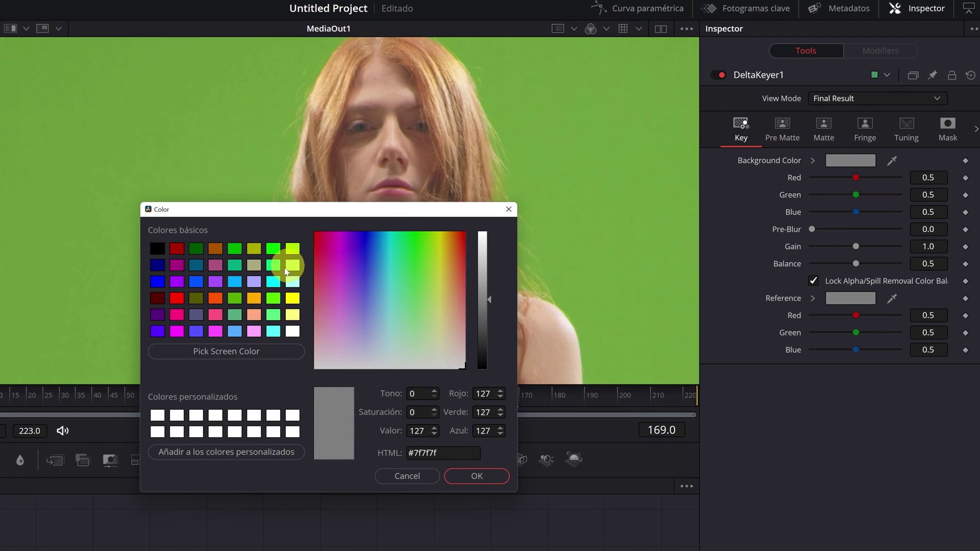
pyautogui.click(217, 351)
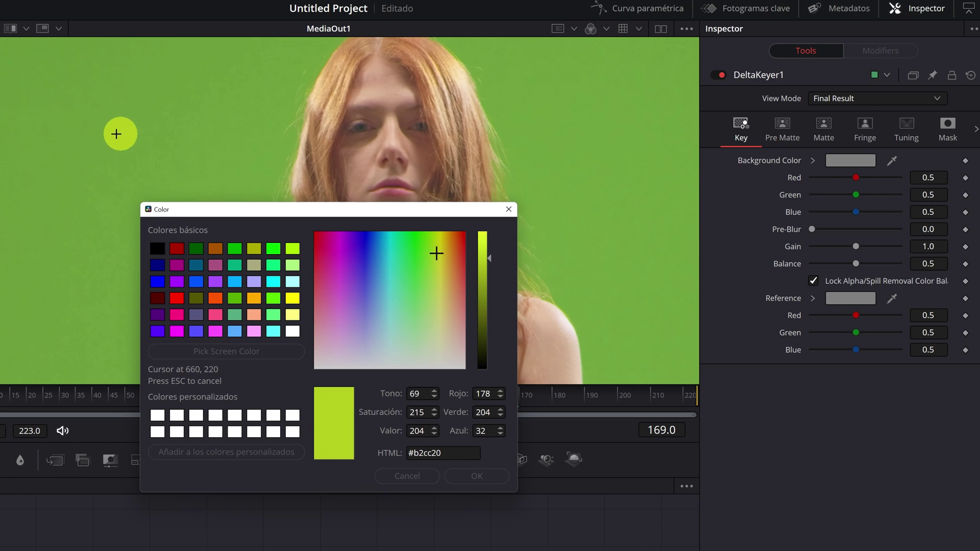
pyautogui.click(130, 141)
pyautogui.click(464, 486)
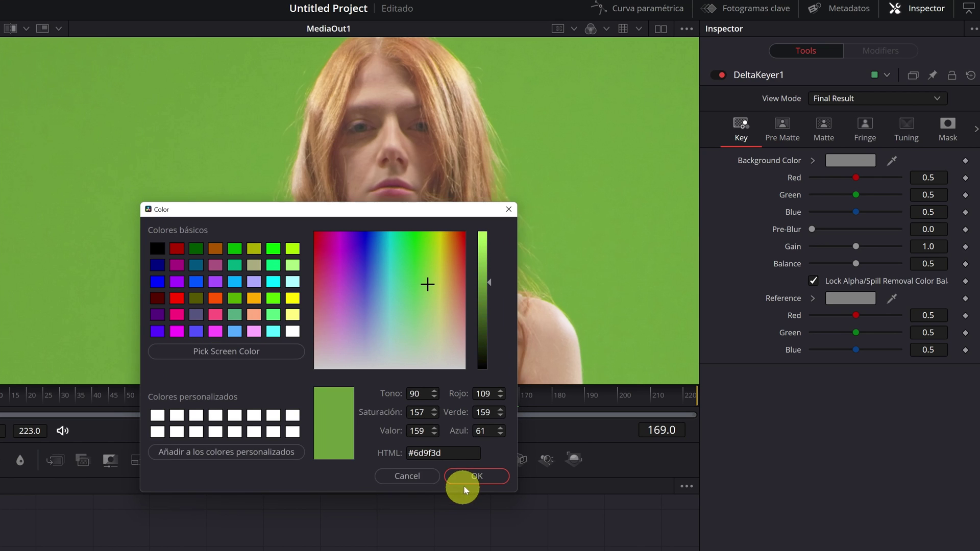
pyautogui.click(469, 480)
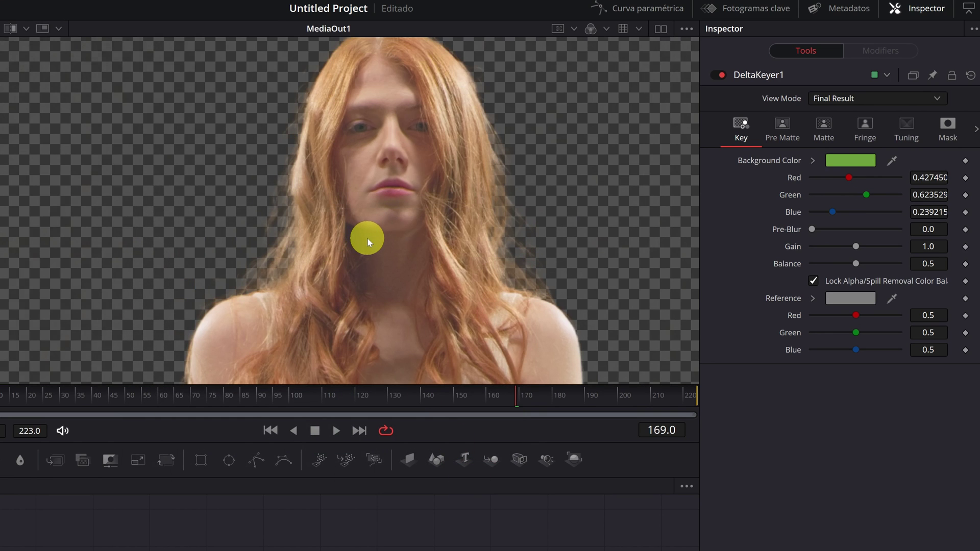
# Step: Zoom and pan the viewer to inspect the key around the woman's face
pyautogui.scroll(-5, 370, 214)
pyautogui.scroll(1, 393, 250)
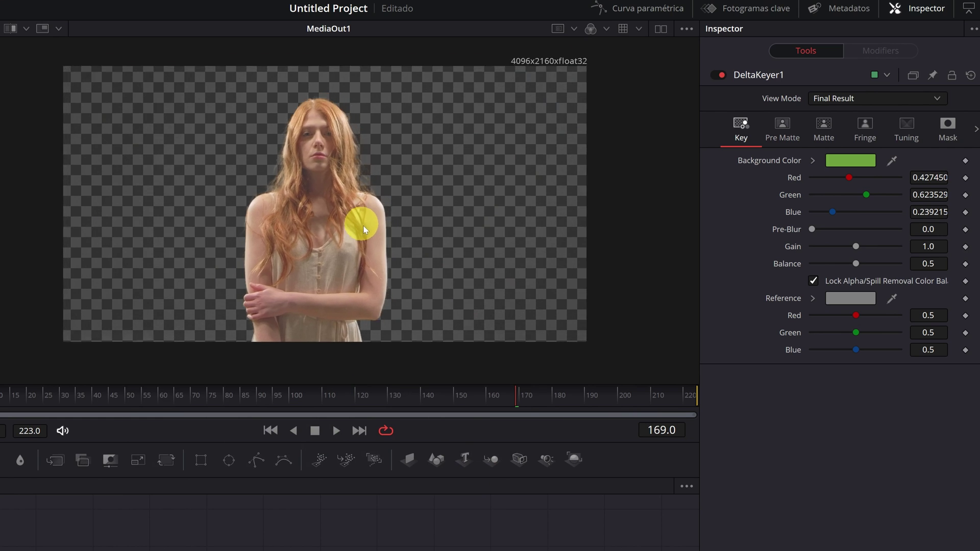
pyautogui.scroll(2, 371, 219)
pyautogui.scroll(4, 317, 181)
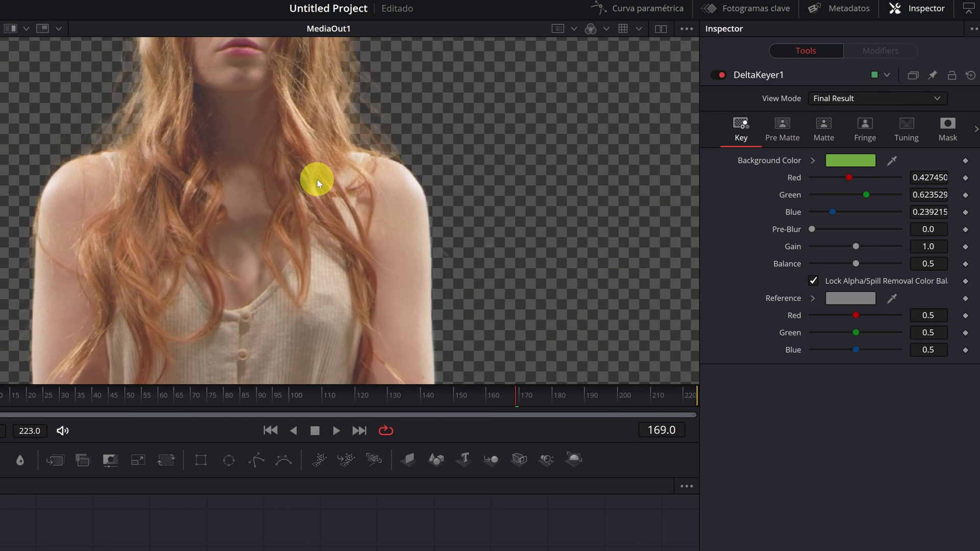
pyautogui.moveTo(270, 158); pyautogui.dragTo(346, 271)
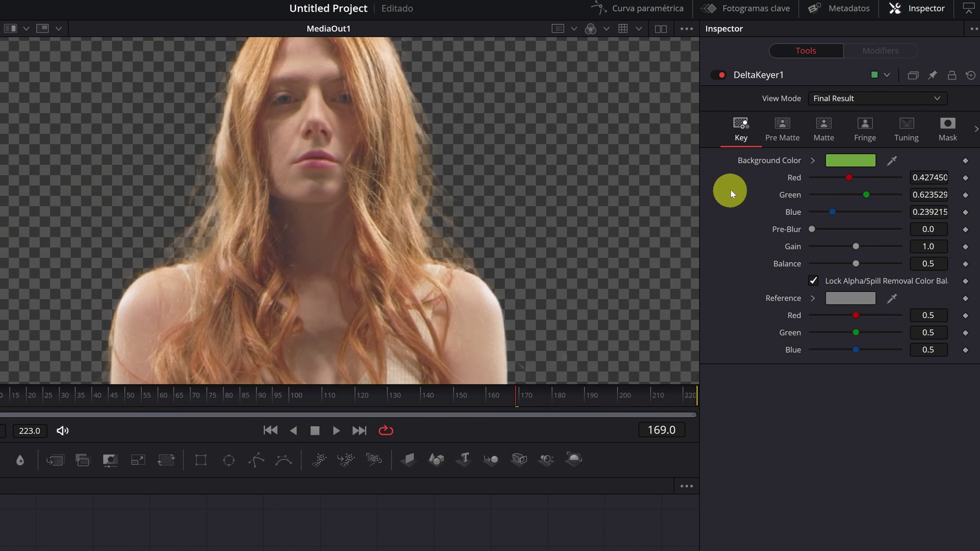
pyautogui.scroll(3, 199, 216)
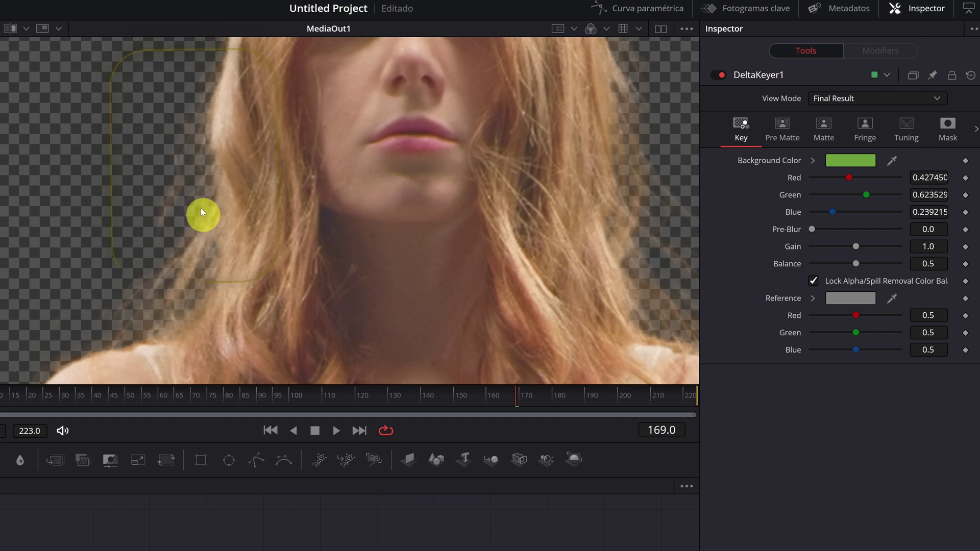
# Step: Fit the frame and switch the Delta Keyer's Matte tab View Mode to Matte
pyautogui.hotkey('ctrl', 'f')
pyautogui.click(824, 128)
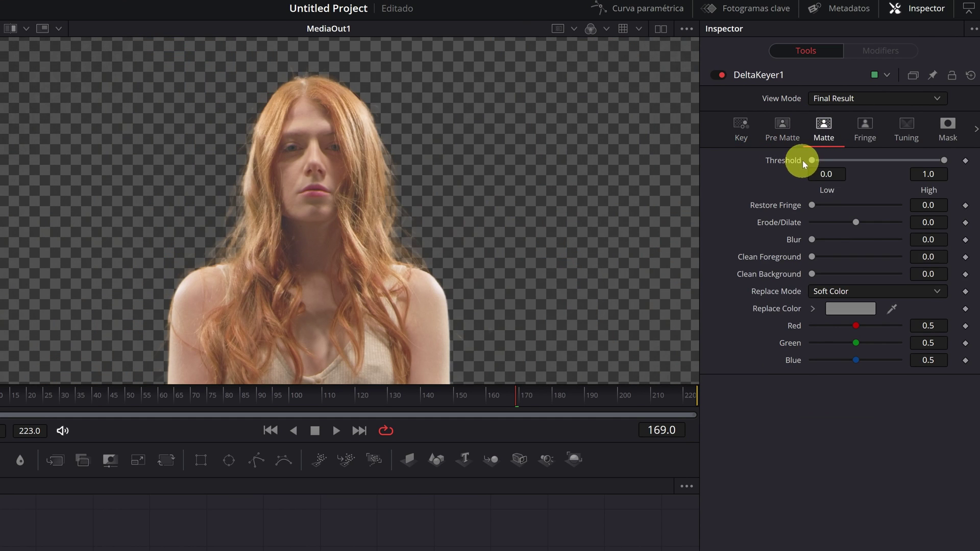
pyautogui.click(853, 98)
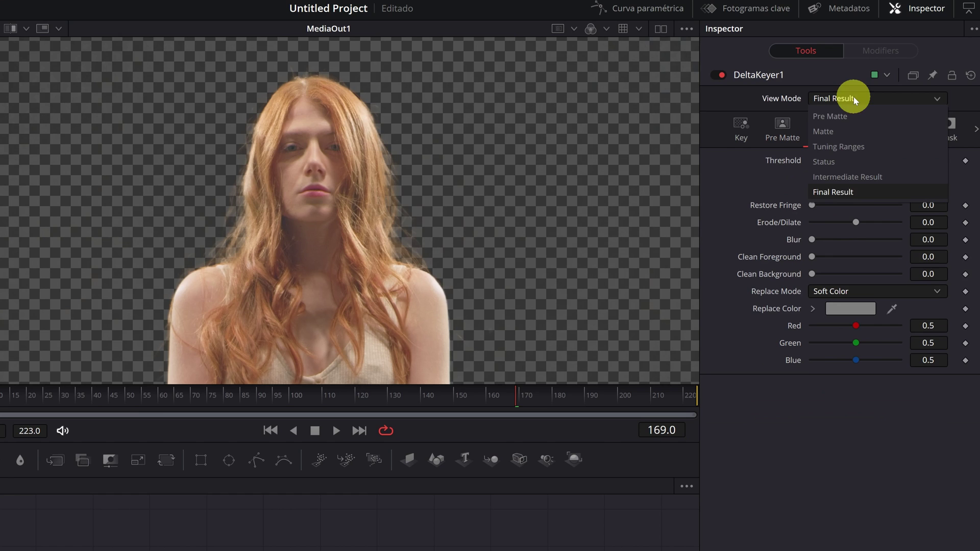
pyautogui.click(832, 133)
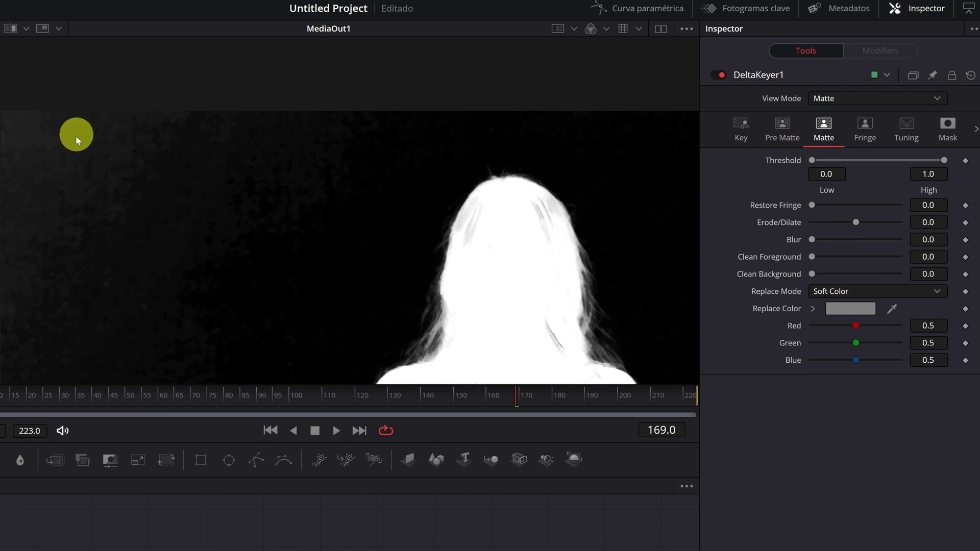
pyautogui.moveTo(479, 308); pyautogui.dragTo(350, 213)
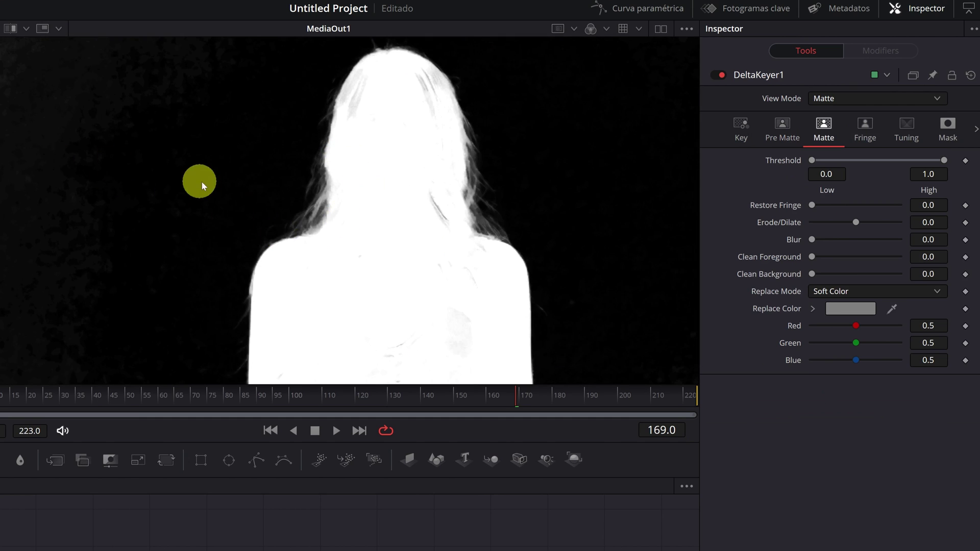
pyautogui.scroll(-2, 357, 197)
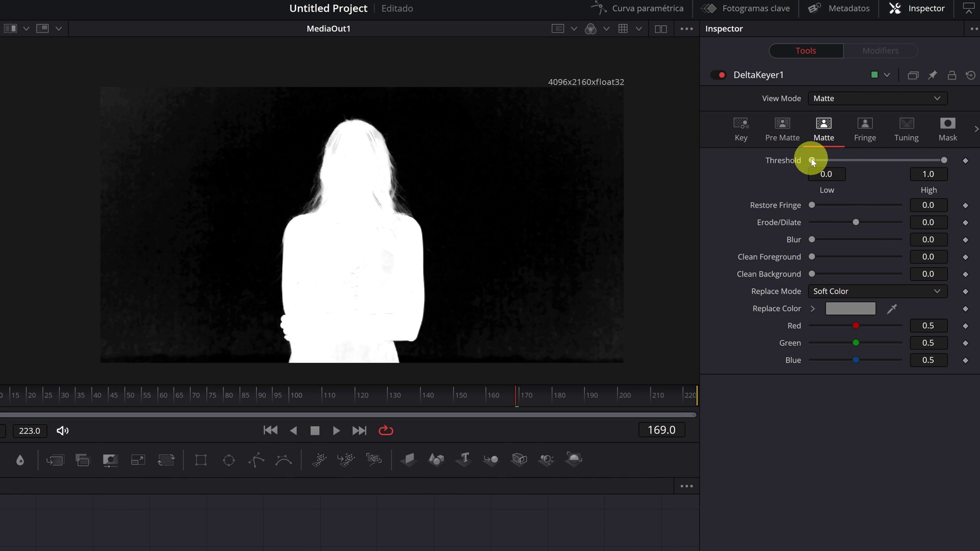
# Step: Set the matte Threshold Low to 0.133 and High to 0.611
pyautogui.moveTo(821, 161); pyautogui.dragTo(825, 162)
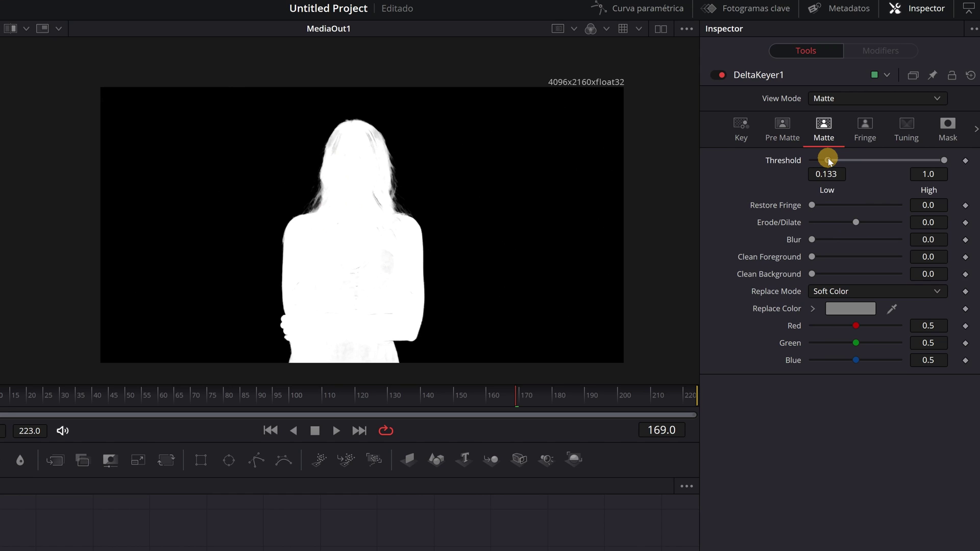
pyautogui.click(944, 162)
pyautogui.moveTo(943, 162)
pyautogui.mouseDown()
pyautogui.moveTo(877, 162)
pyautogui.moveTo(896, 163)
pyautogui.mouseUp()
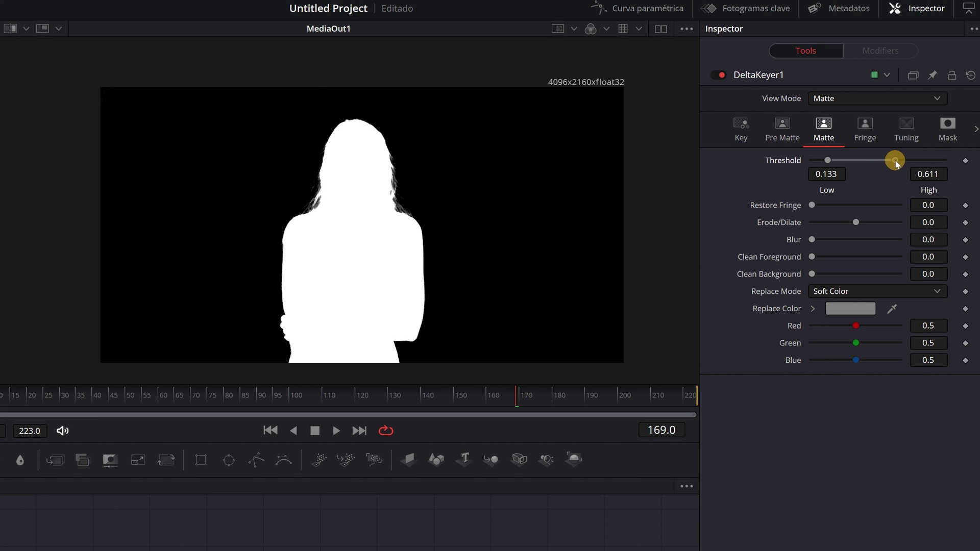
# Step: Set View Mode back to Final Result to check the keyed woman
pyautogui.click(882, 100)
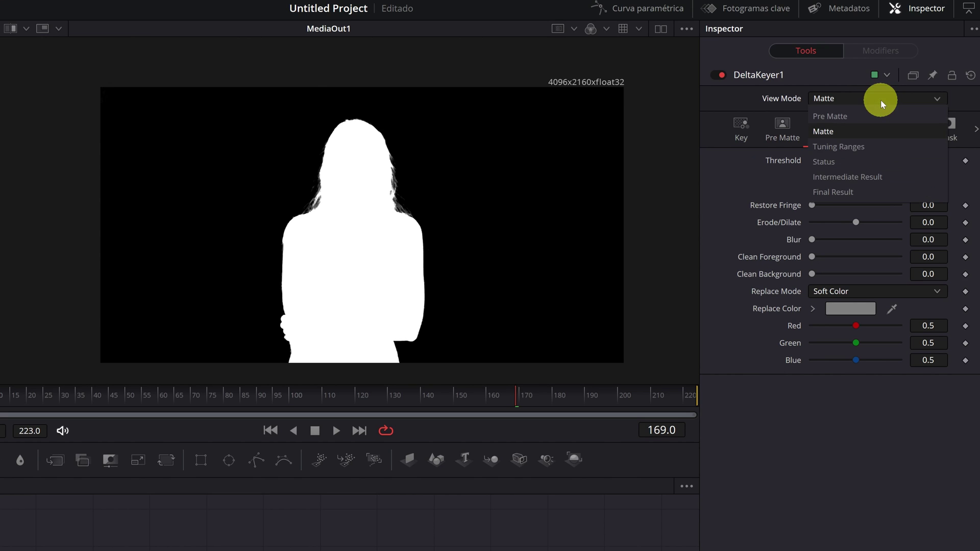
pyautogui.click(832, 192)
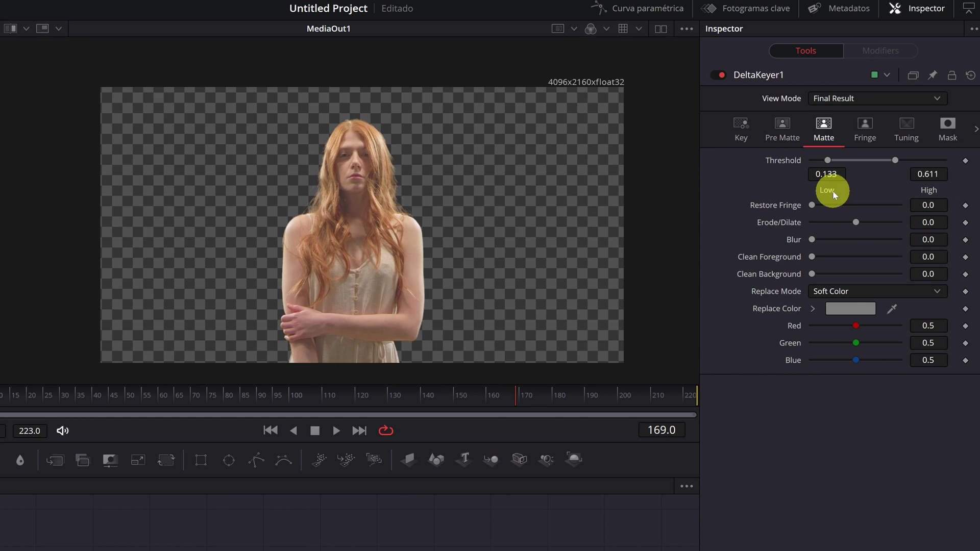
pyautogui.scroll(5, 358, 200)
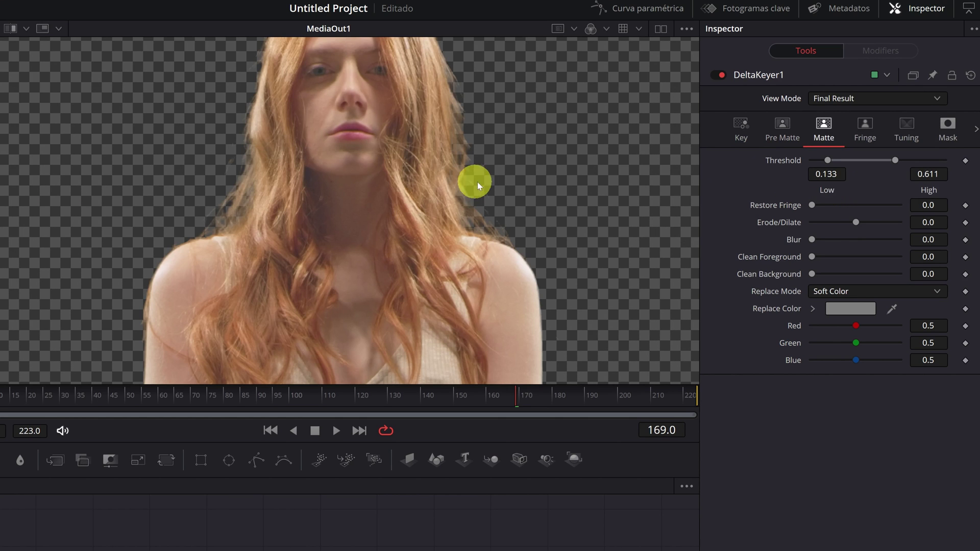
pyautogui.scroll(-5, 324, 176)
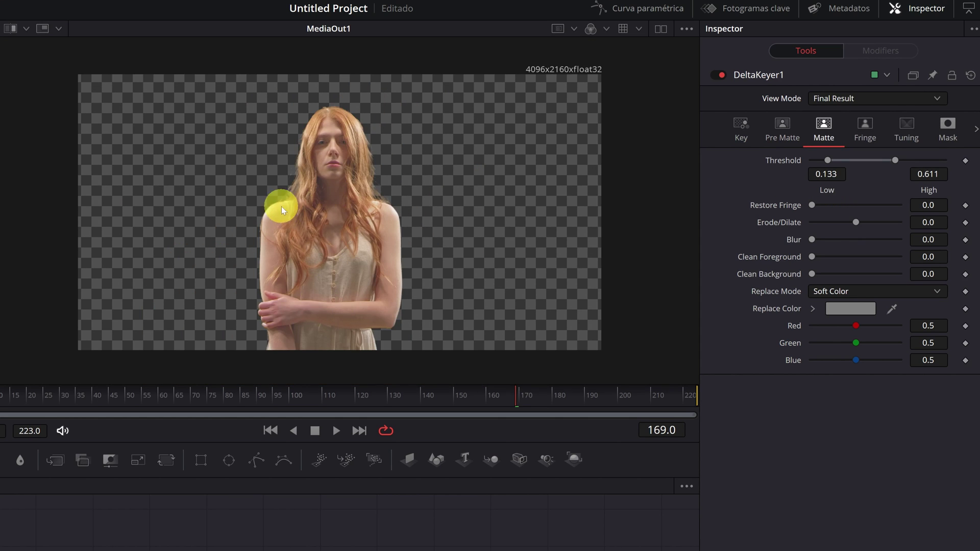